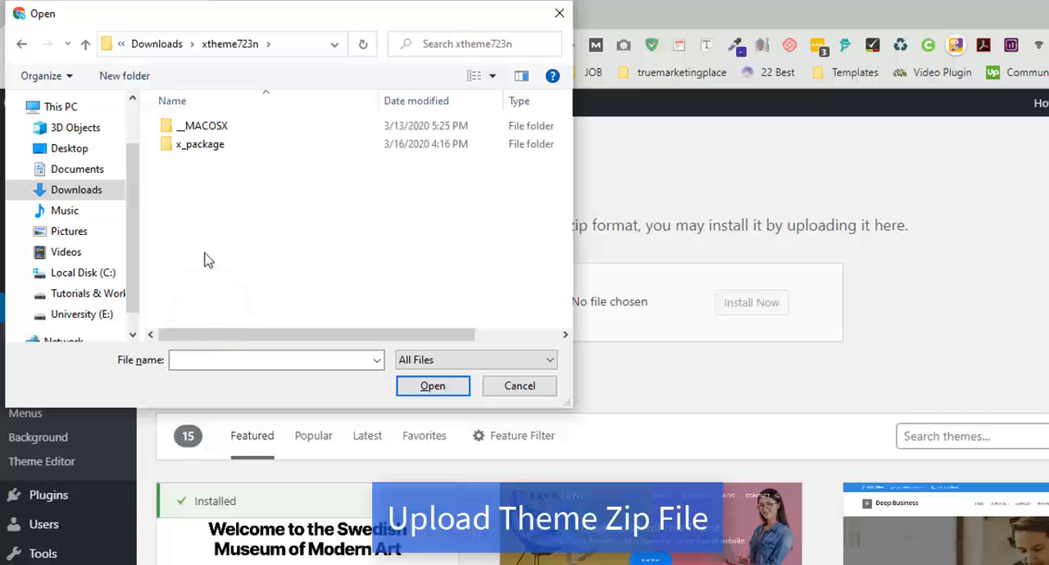
- Install the theme from x.zip in the x_package folder and activate it
{"action": "double_click", "coordinate": [205, 146]}
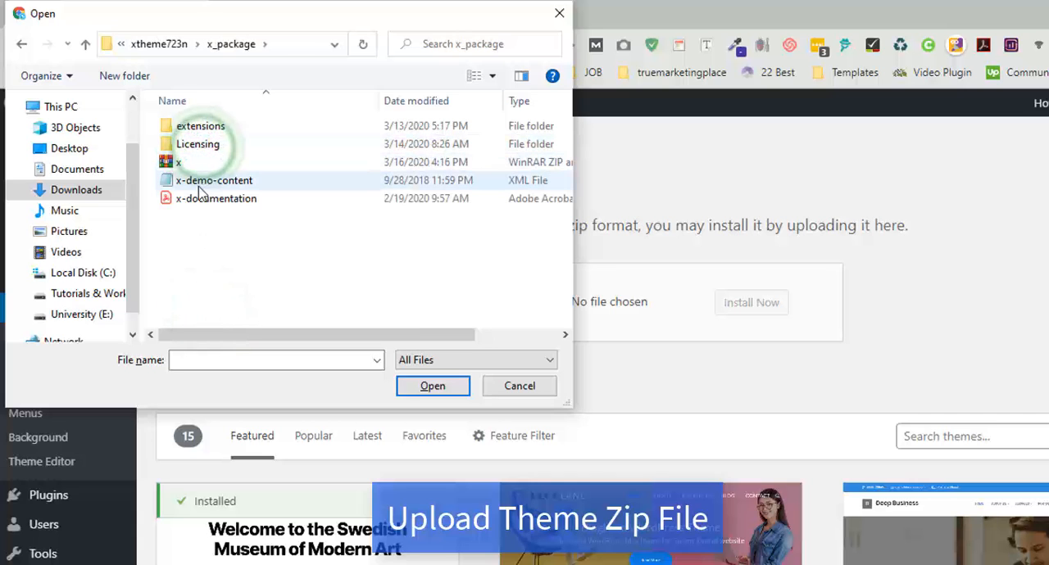
{"action": "left_click", "coordinate": [182, 163]}
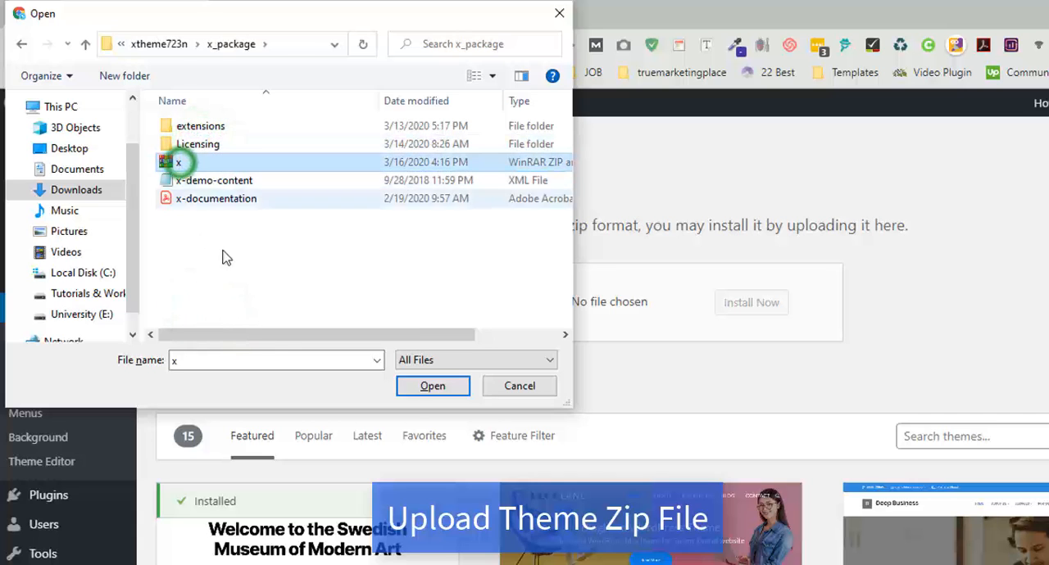
{"action": "left_click", "coordinate": [424, 389]}
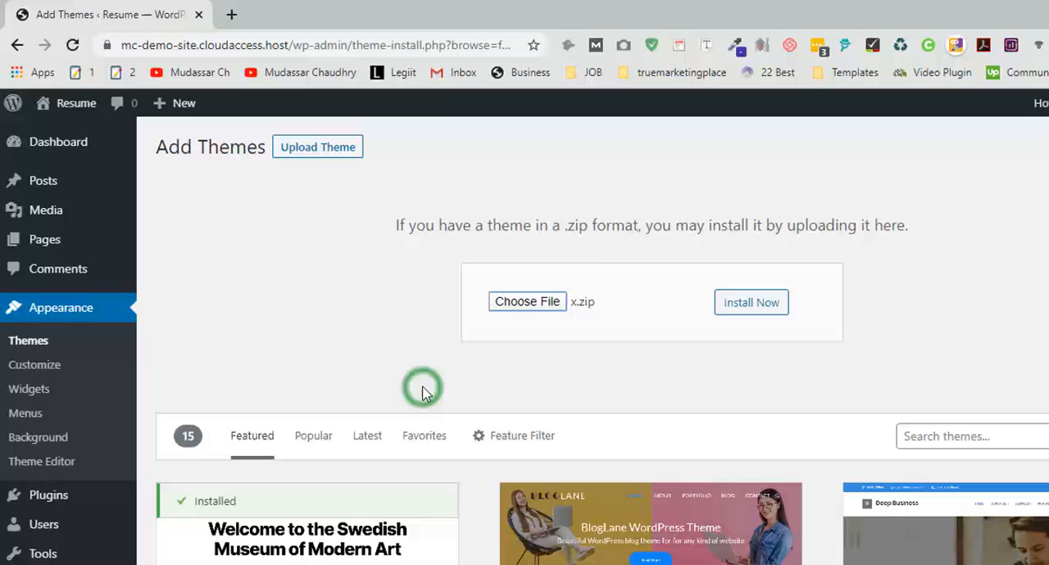
{"action": "left_click", "coordinate": [764, 308]}
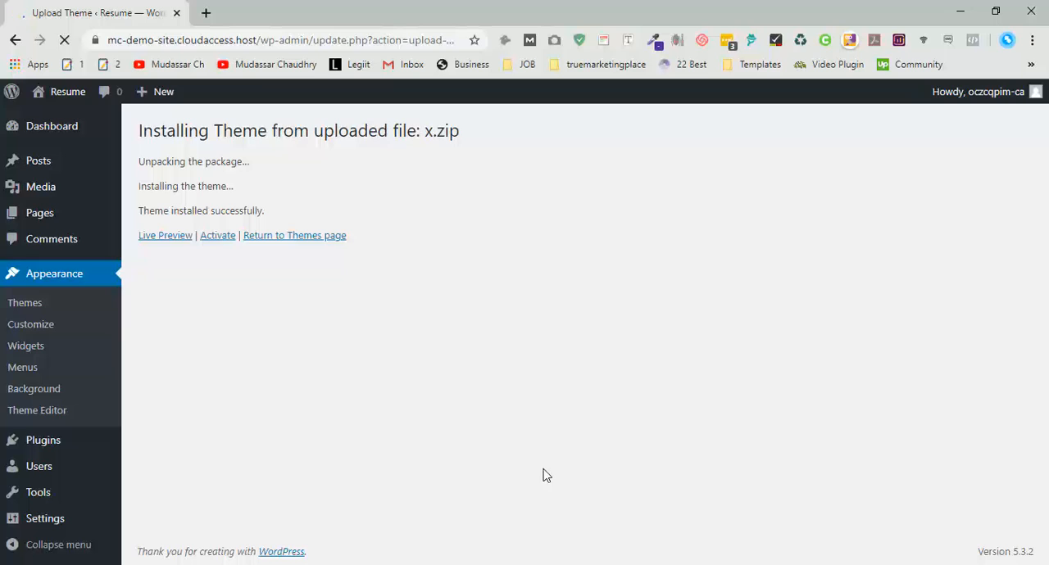
{"action": "left_click", "coordinate": [217, 235]}
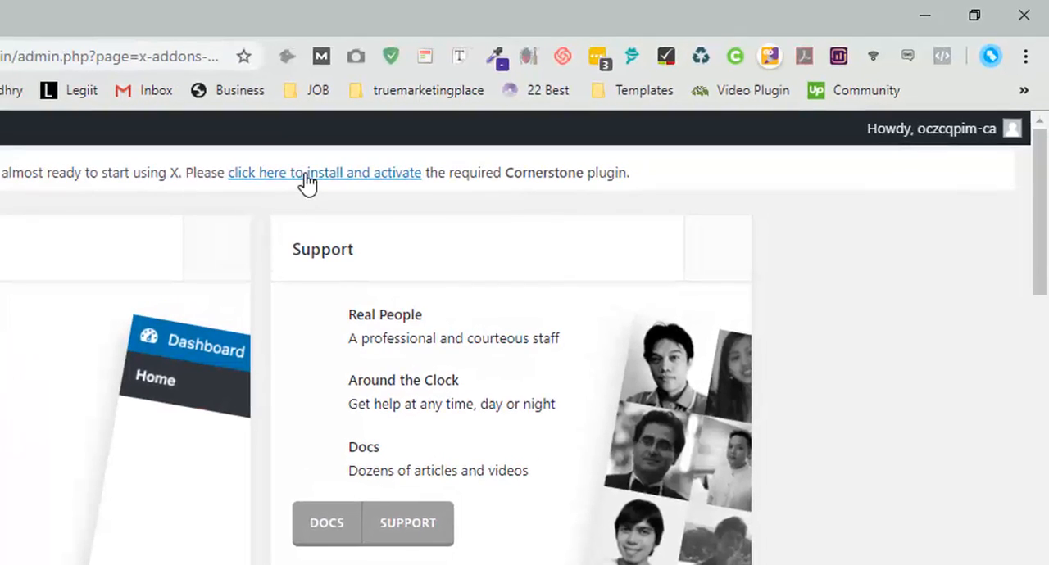
{"action": "left_click", "coordinate": [341, 172]}
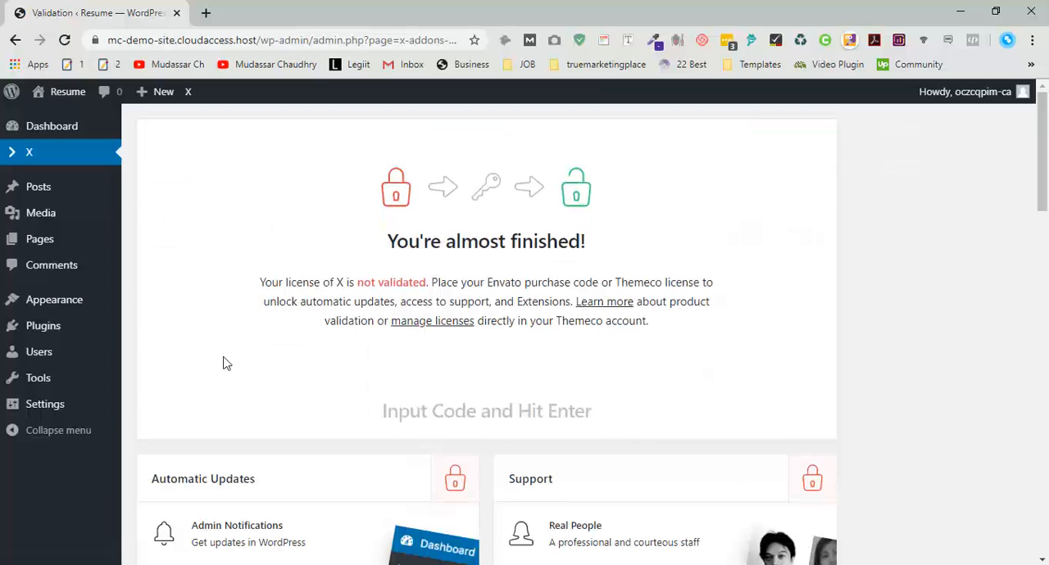
- Open the page for adding new plugins and dismiss the X license notice
{"action": "mouse_move", "coordinate": [63, 334]}
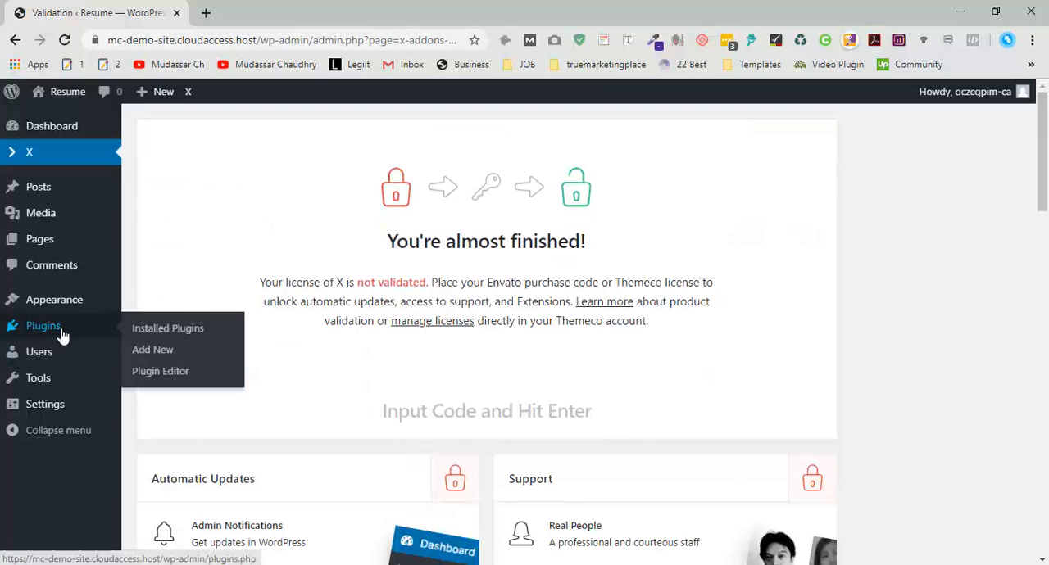
{"action": "left_click", "coordinate": [155, 357]}
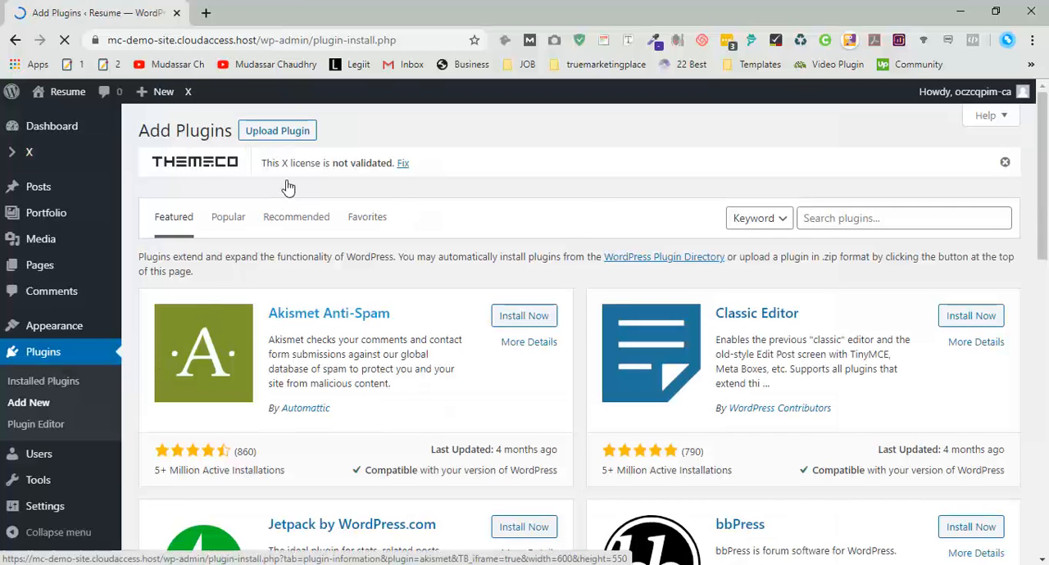
{"action": "left_click", "coordinate": [1004, 161]}
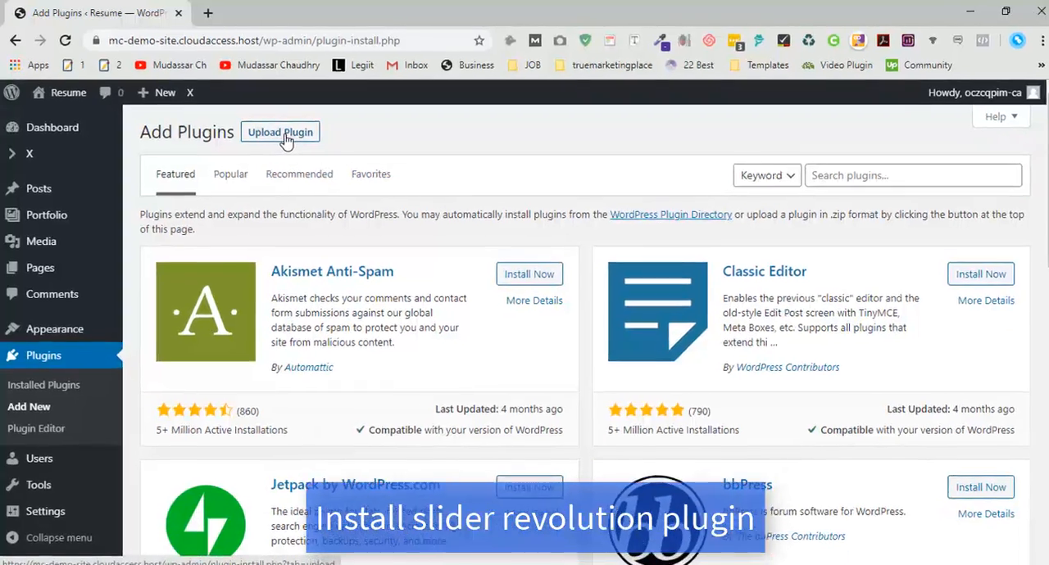
- Install the Slider Revolution plugin from revslider.zip in the x_package extensions folder and activate it
{"action": "left_click", "coordinate": [283, 131]}
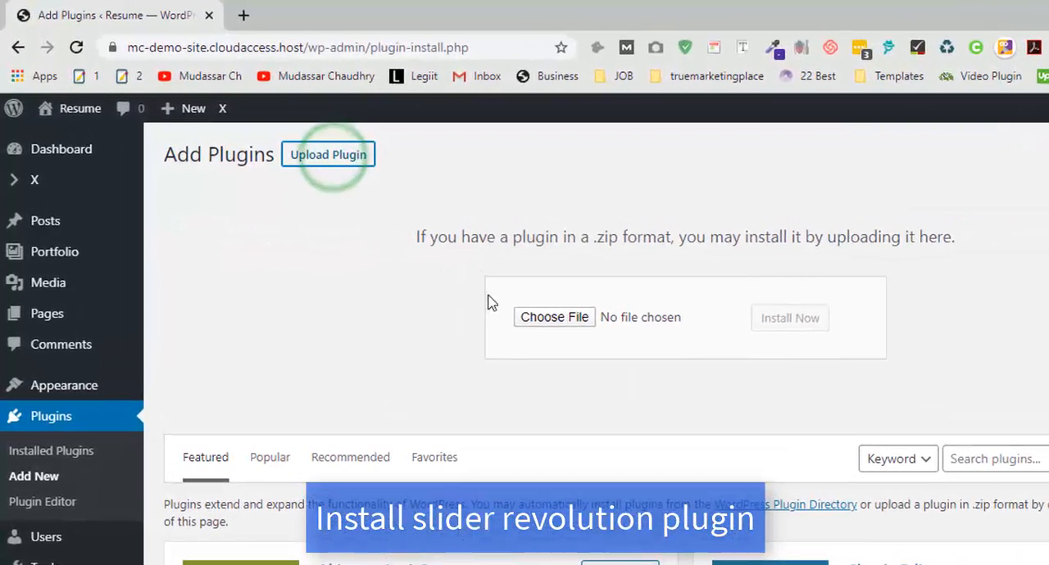
{"action": "left_click", "coordinate": [534, 324]}
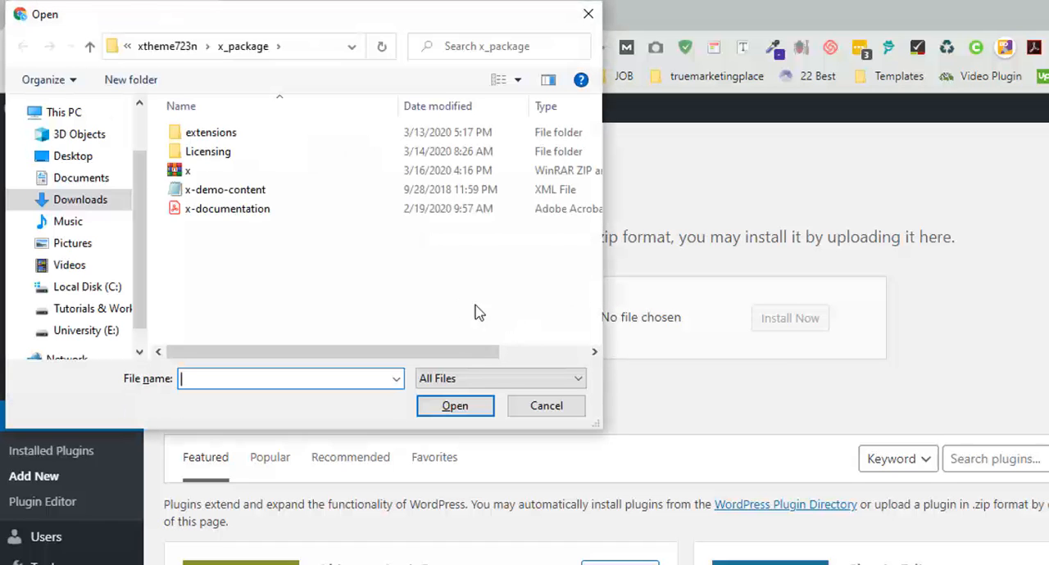
{"action": "double_click", "coordinate": [209, 132]}
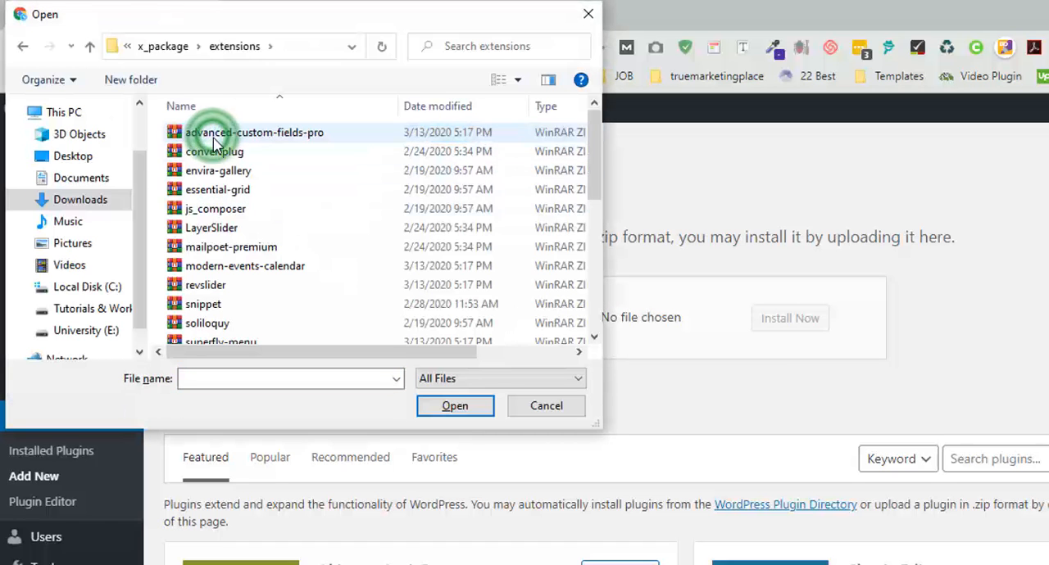
{"action": "left_click", "coordinate": [197, 289]}
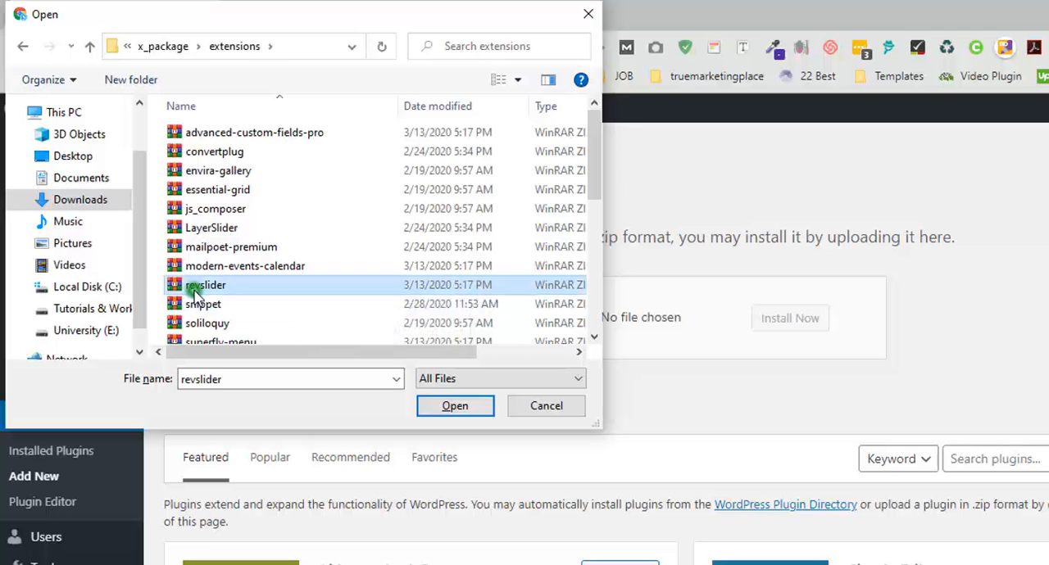
{"action": "left_click", "coordinate": [453, 408]}
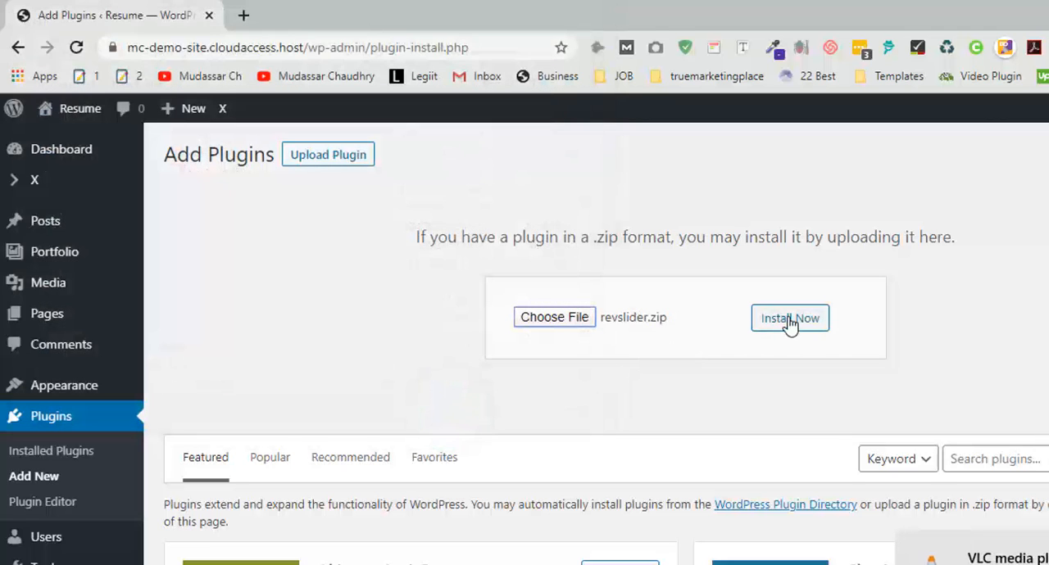
{"action": "left_click", "coordinate": [789, 320]}
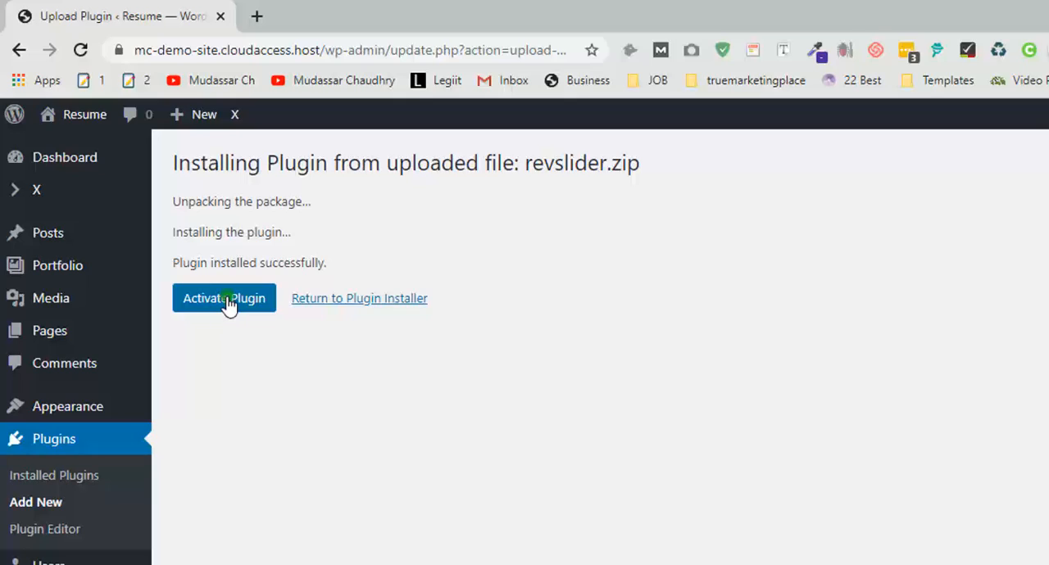
{"action": "left_click", "coordinate": [226, 300]}
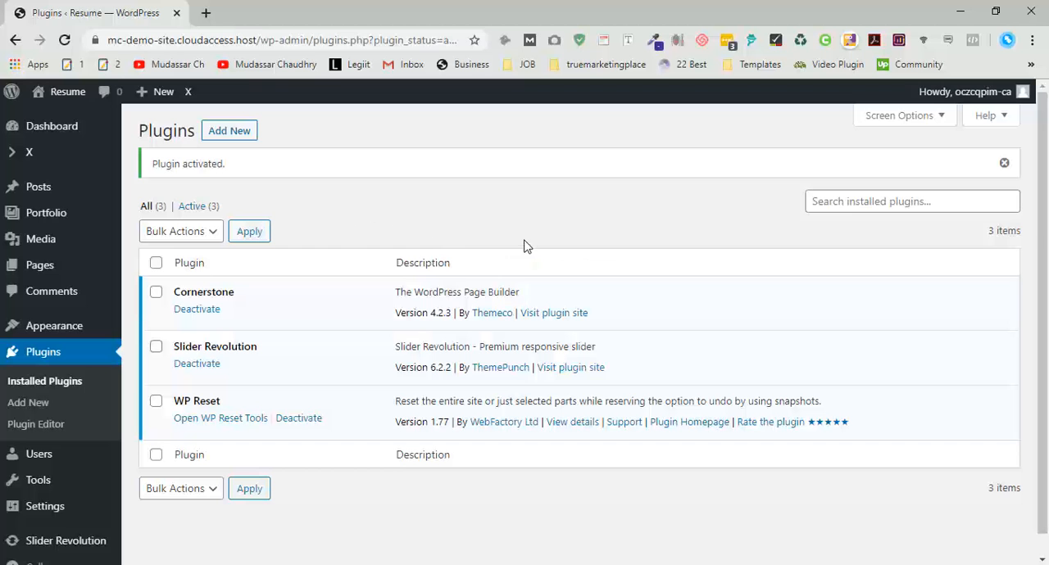
- Open the X theme's Theme Options and switch from there to the Design Cloud
{"action": "mouse_move", "coordinate": [98, 154]}
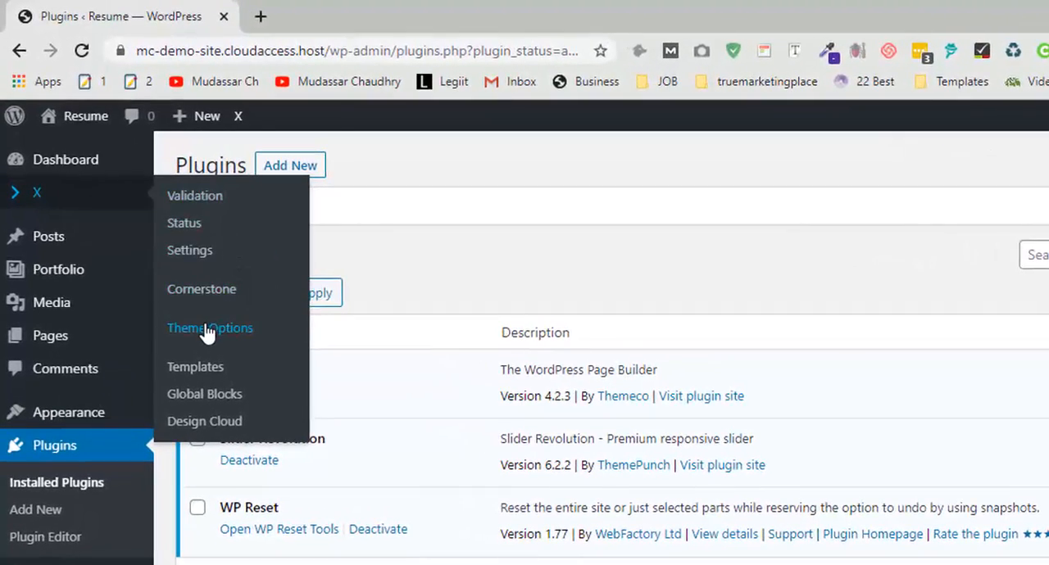
{"action": "left_click", "coordinate": [210, 327]}
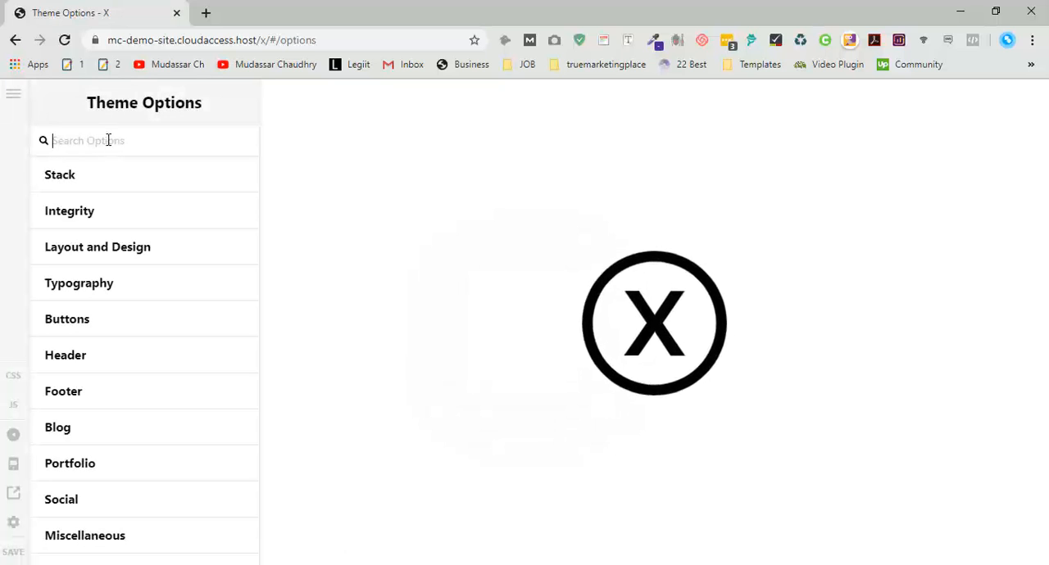
{"action": "left_click", "coordinate": [13, 93]}
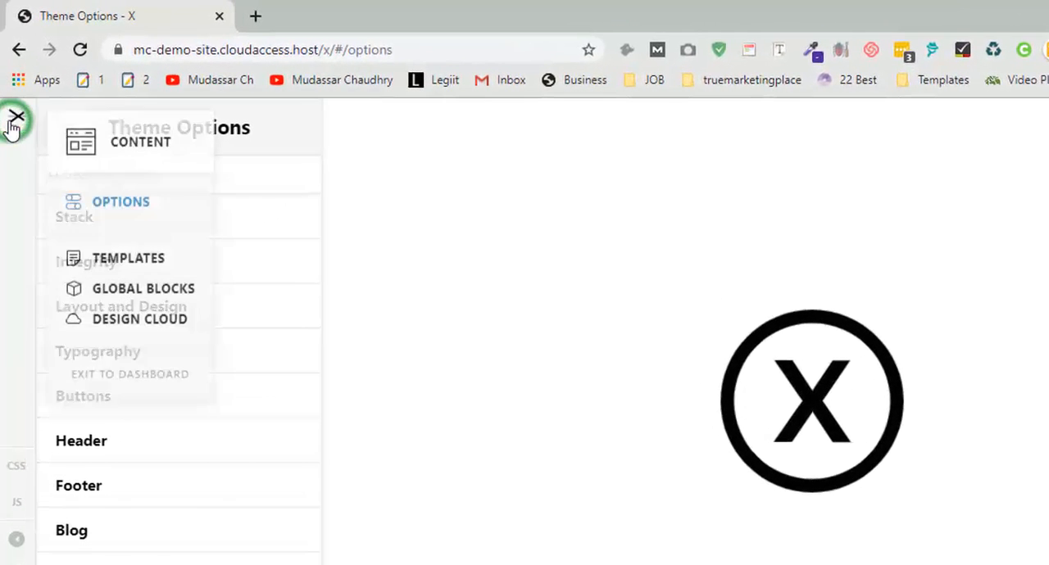
{"action": "left_click", "coordinate": [115, 324]}
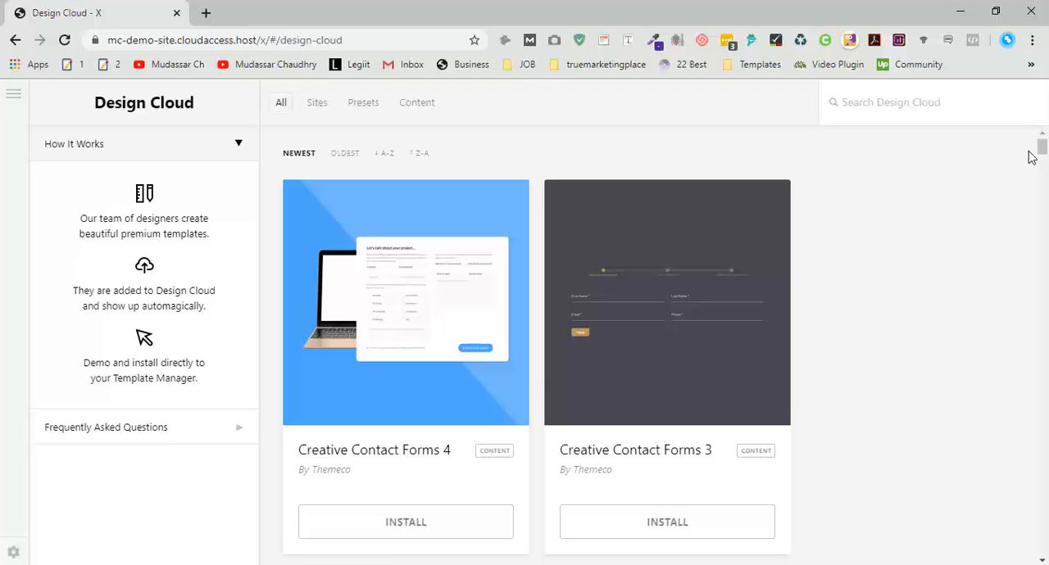
- Install the Gym site template by Themeco from the Design Cloud, accepting that Theme Options are overwritten
{"action": "left_click_drag", "start_coordinate": [1045, 151], "coordinate": [1046, 198]}
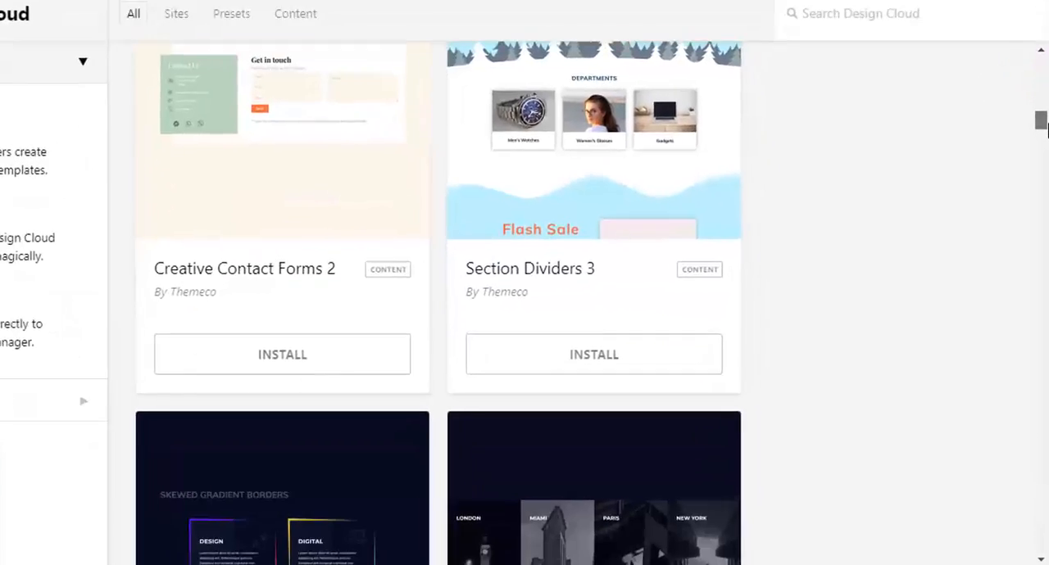
{"action": "left_click_drag", "start_coordinate": [1042, 127], "coordinate": [1045, 326]}
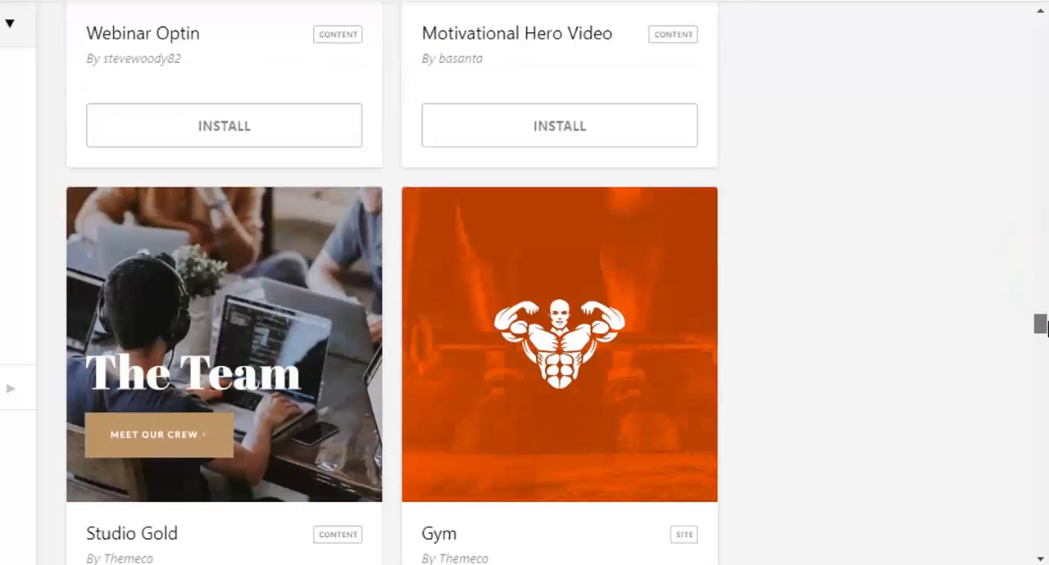
{"action": "mouse_move", "coordinate": [563, 325]}
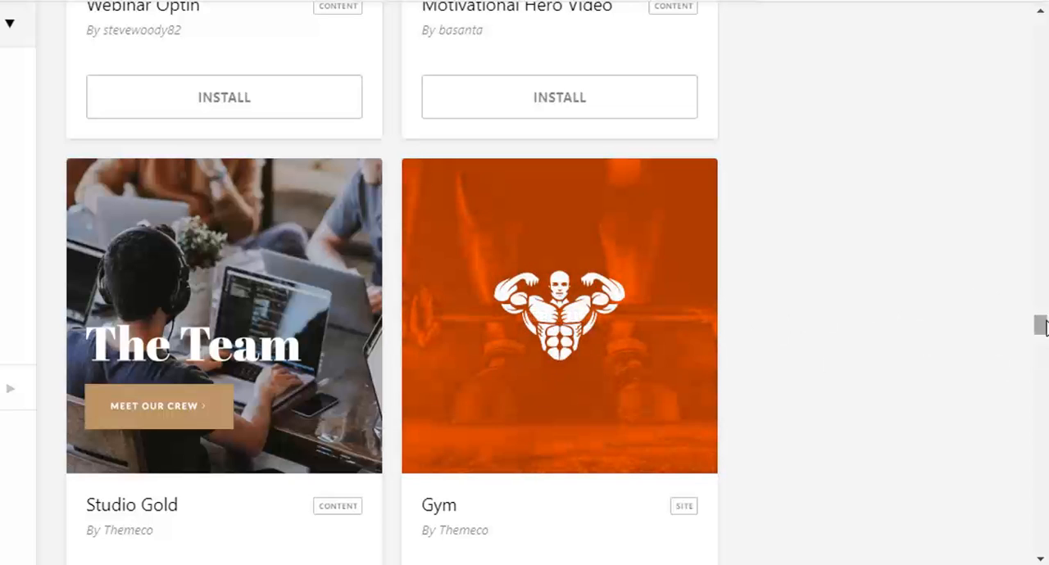
{"action": "left_click", "coordinate": [1041, 323]}
{"action": "left_click_drag", "start_coordinate": [1044, 319], "coordinate": [1044, 322]}
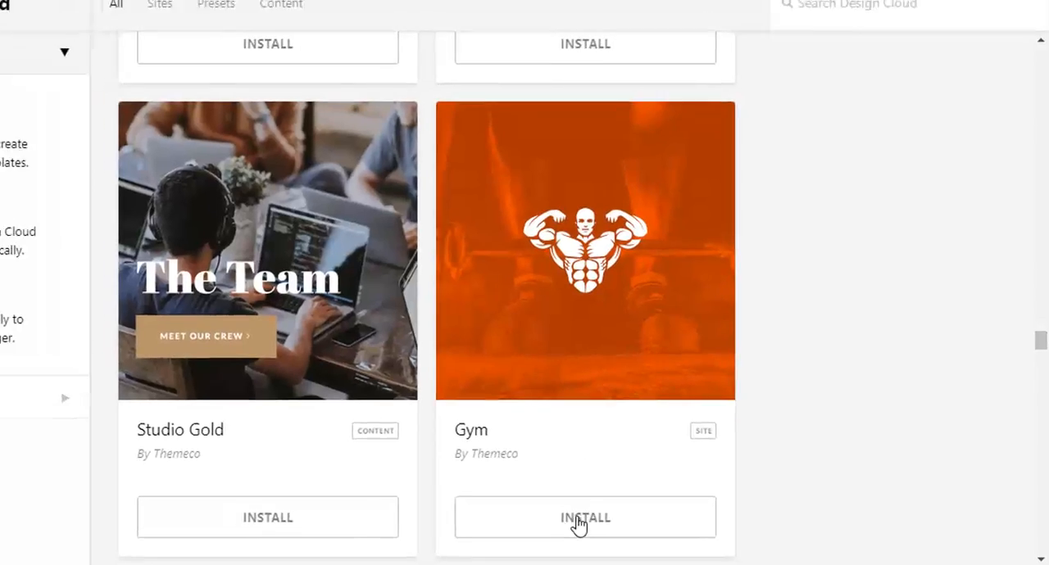
{"action": "left_click", "coordinate": [578, 522]}
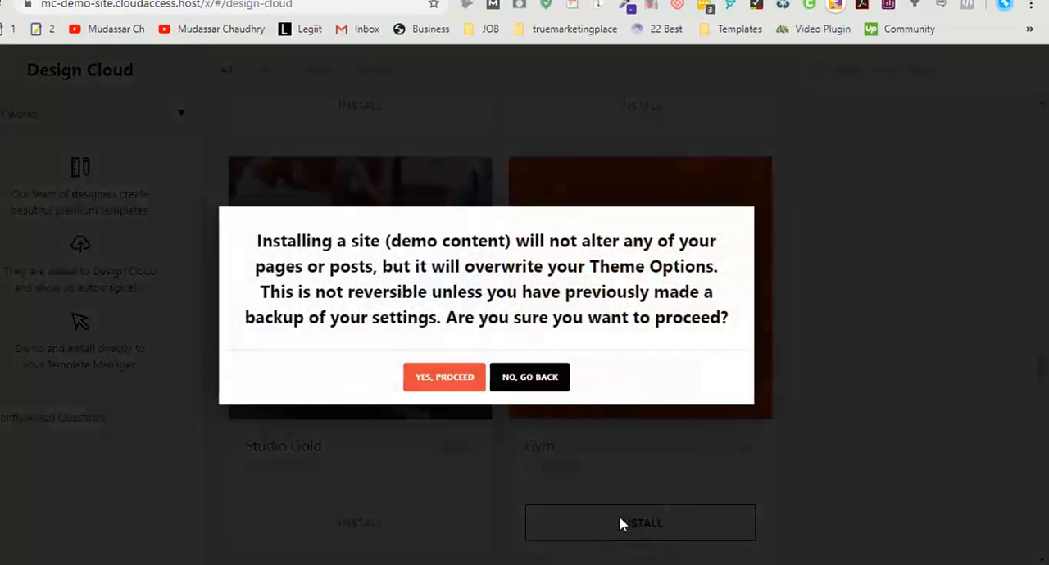
{"action": "left_click", "coordinate": [428, 379]}
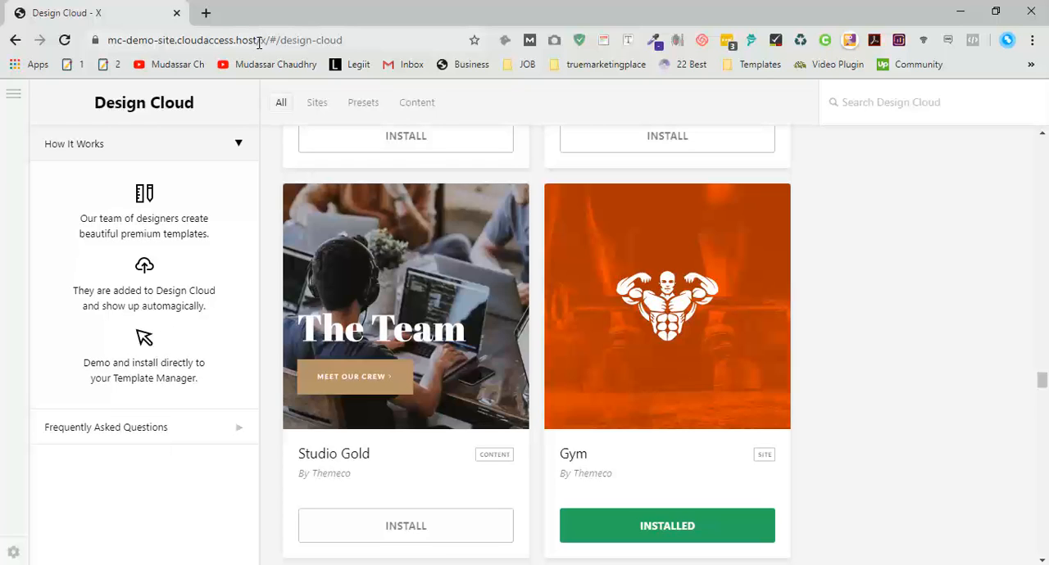
- Load the site's front page at mc-demo-site.cloudaccess.host and look over the imported Gym demo
{"action": "left_click", "coordinate": [264, 41]}
{"action": "left_click", "coordinate": [308, 40]}
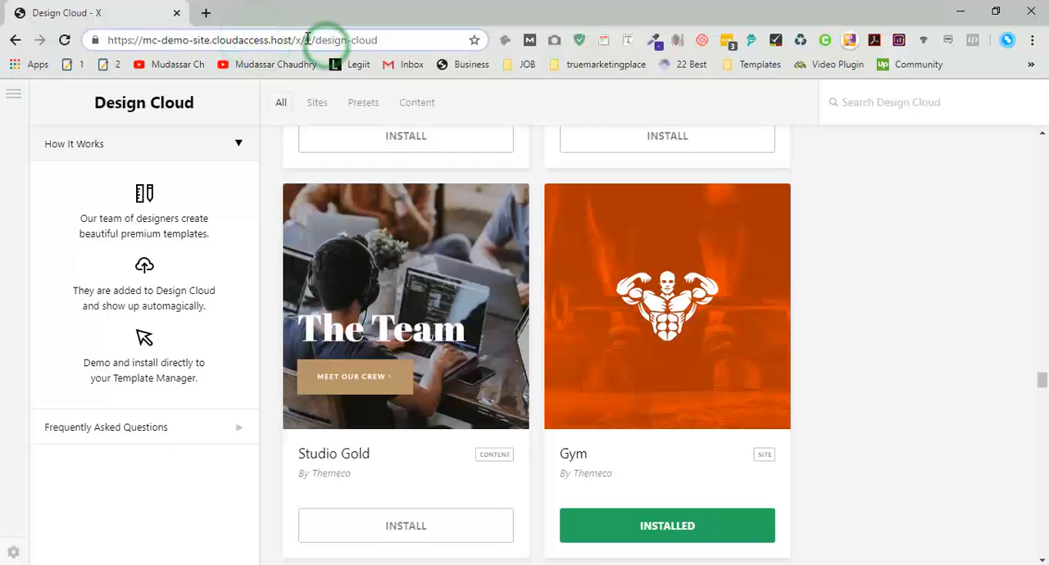
{"action": "left_click_drag", "start_coordinate": [370, 42], "coordinate": [377, 41]}
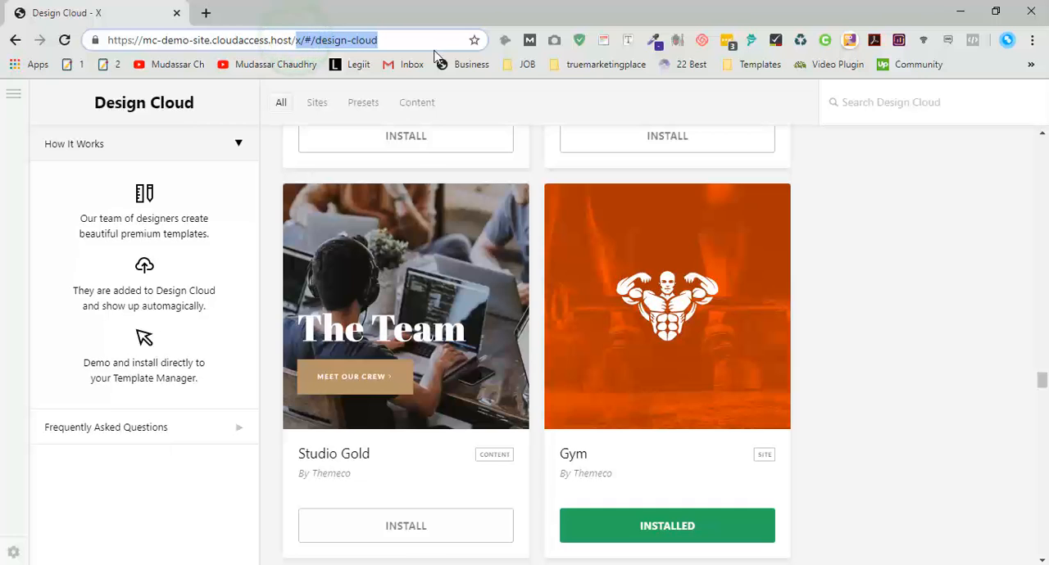
{"action": "key", "text": "BackSpace"}
{"action": "key", "text": "Return"}
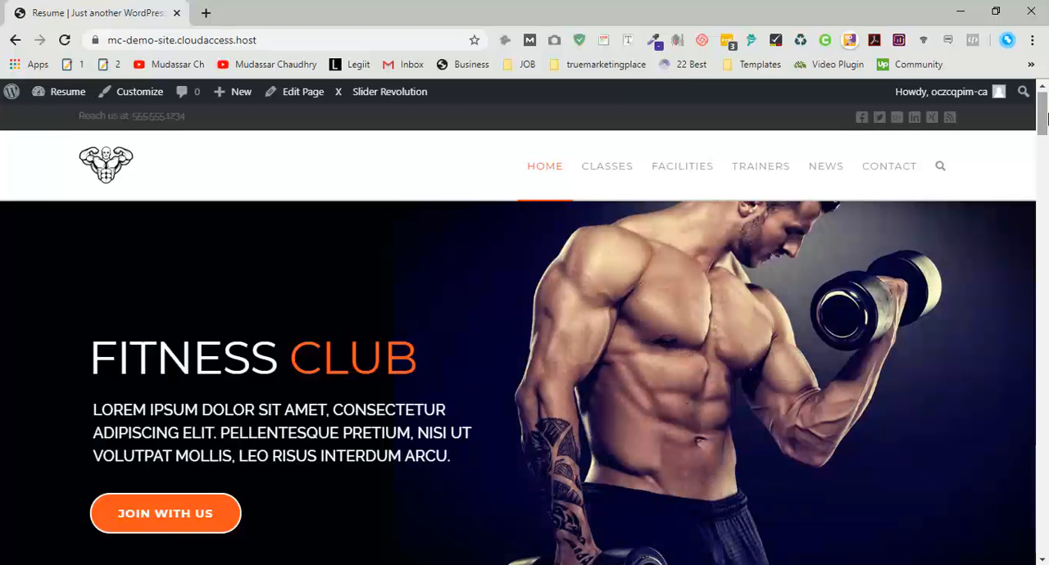
{"action": "mouse_move", "coordinate": [1043, 119]}
{"action": "left_mouse_down"}
{"action": "mouse_move", "coordinate": [1044, 540]}
{"action": "mouse_move", "coordinate": [1039, 109]}
{"action": "left_mouse_up"}
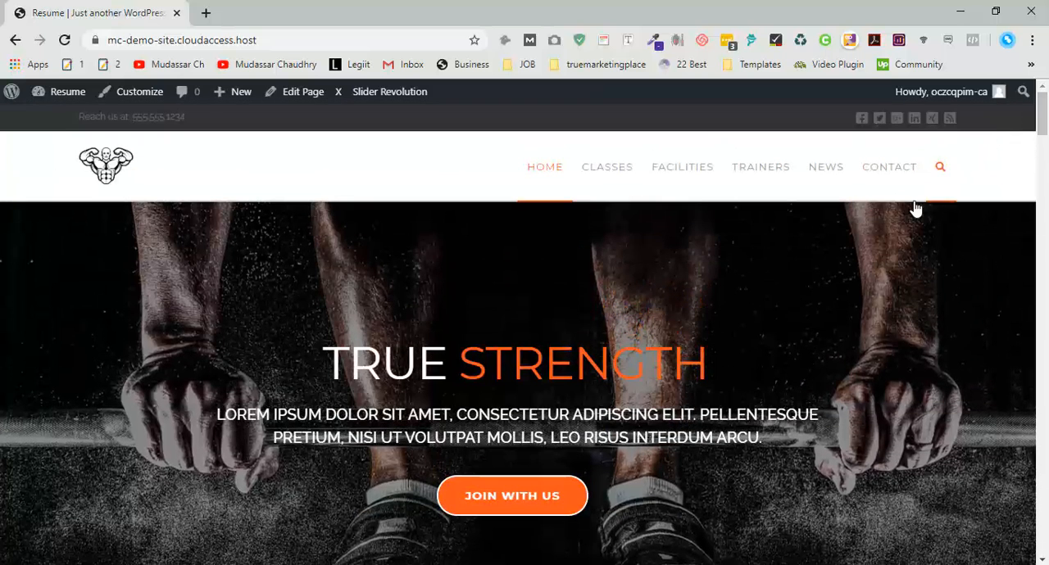